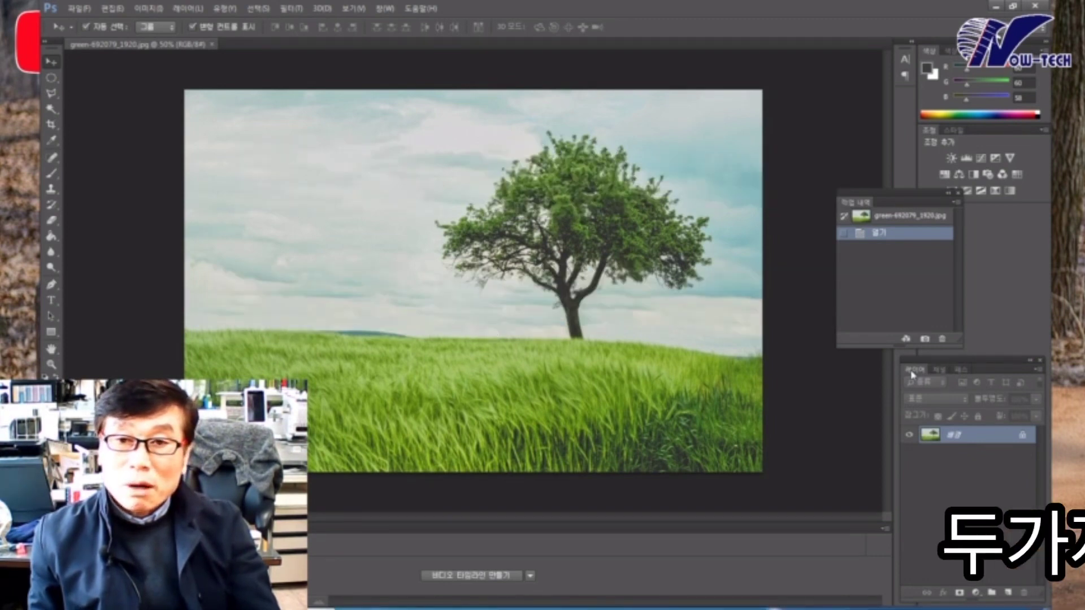
Compare the red, green and blue channels of the tree photo and duplicate the blue channel
click(940, 371)
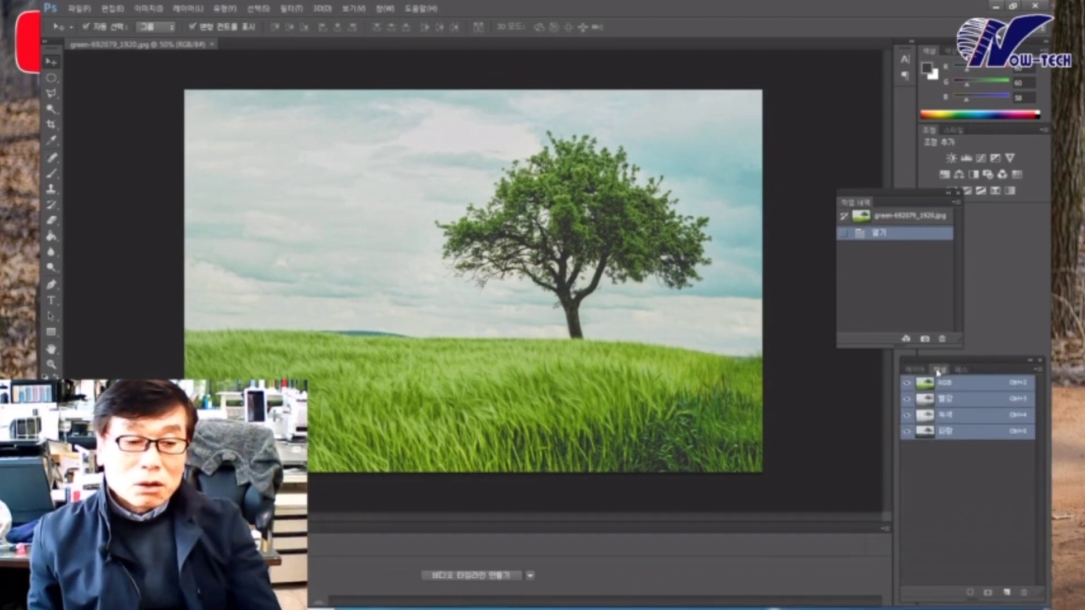
click(945, 399)
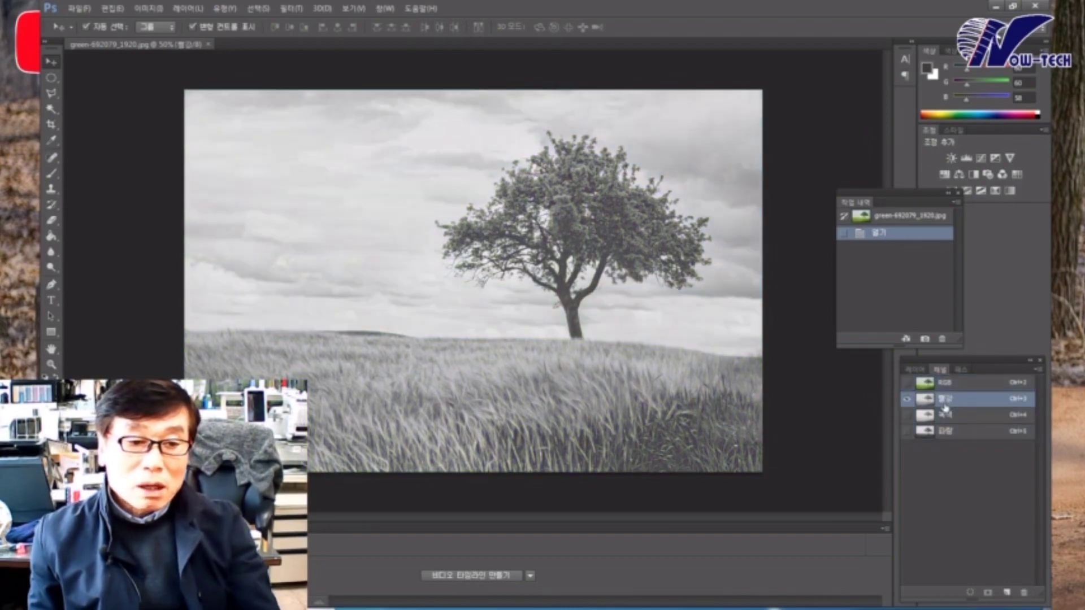
click(945, 415)
click(944, 432)
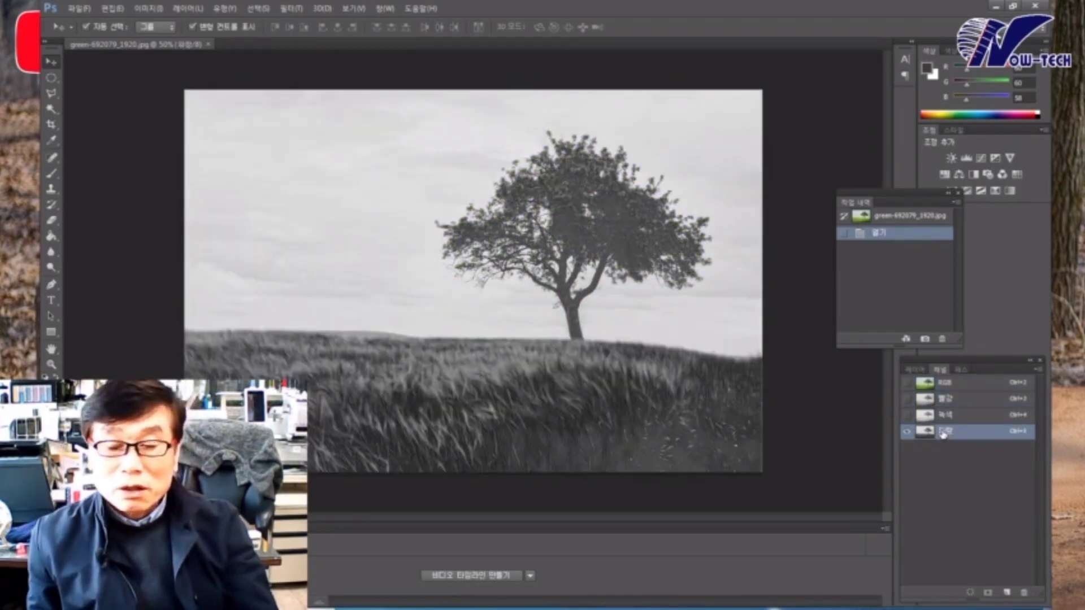
click(945, 415)
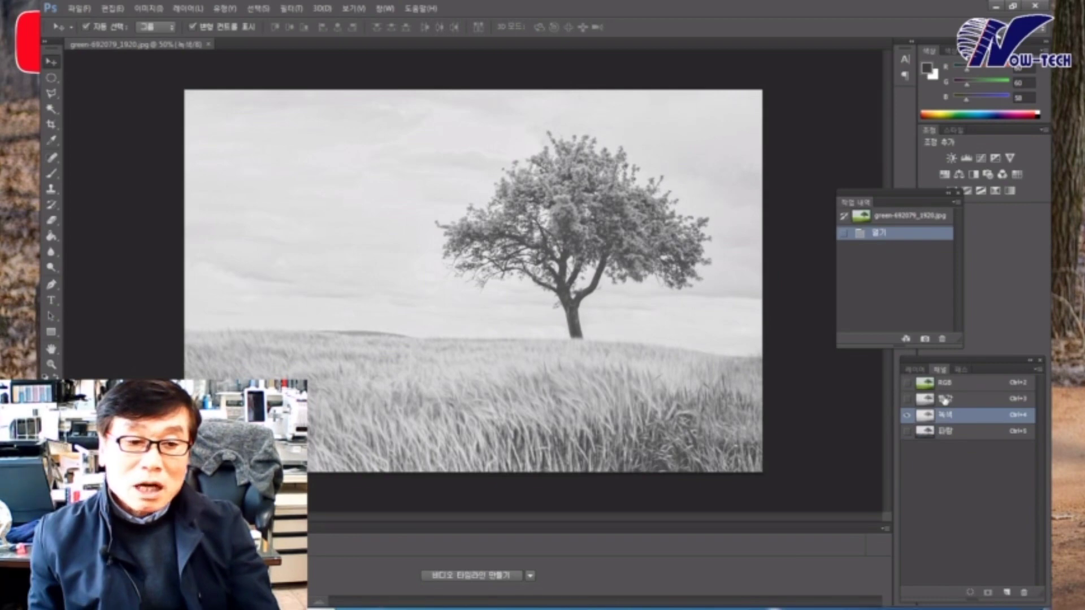
click(945, 399)
click(945, 416)
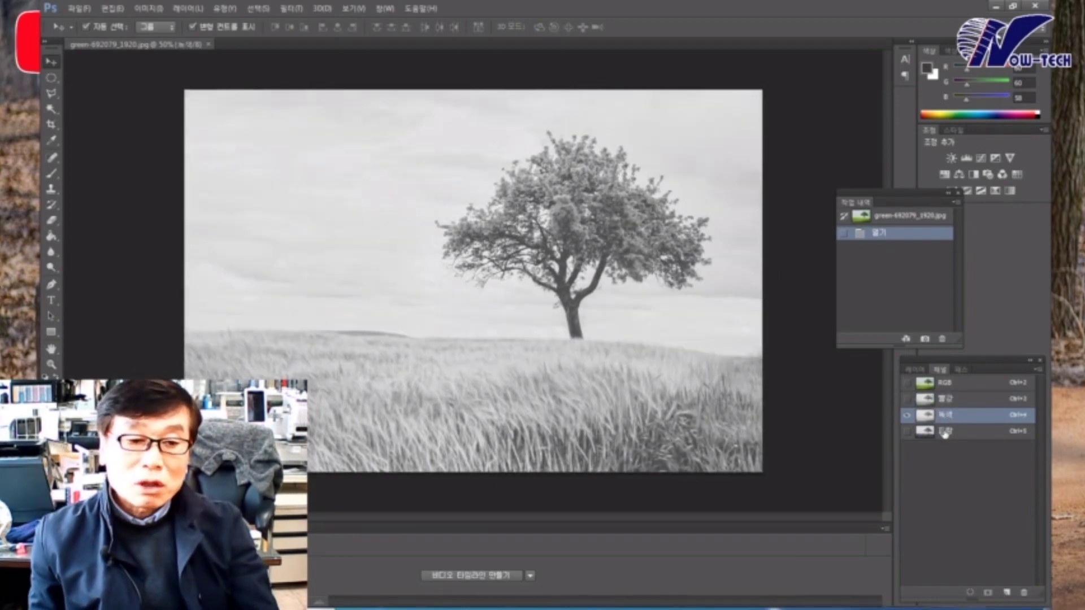
click(945, 433)
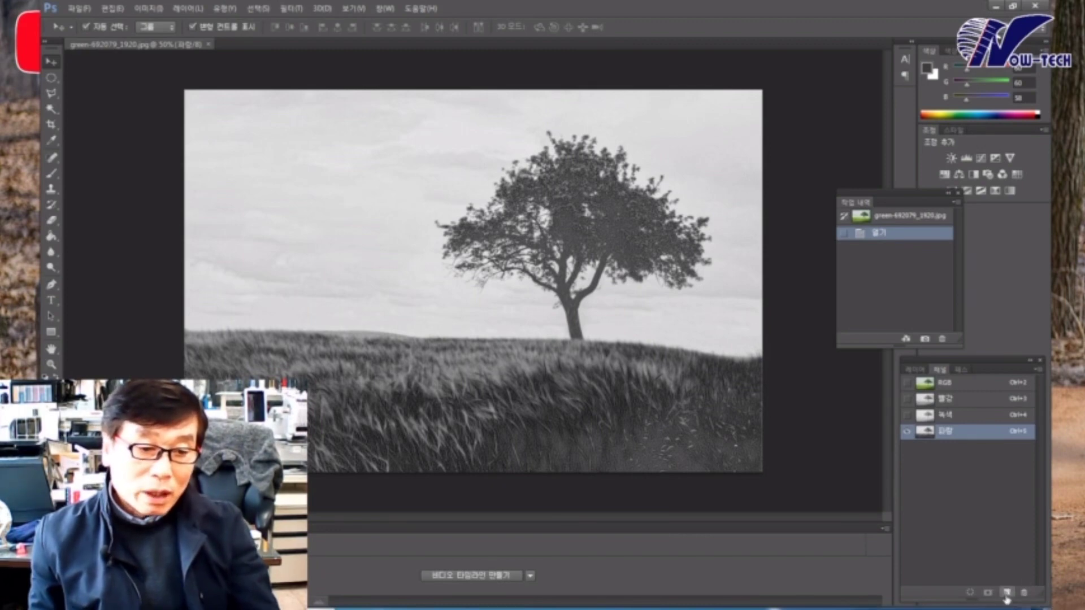
drag(1007, 431, 1006, 592)
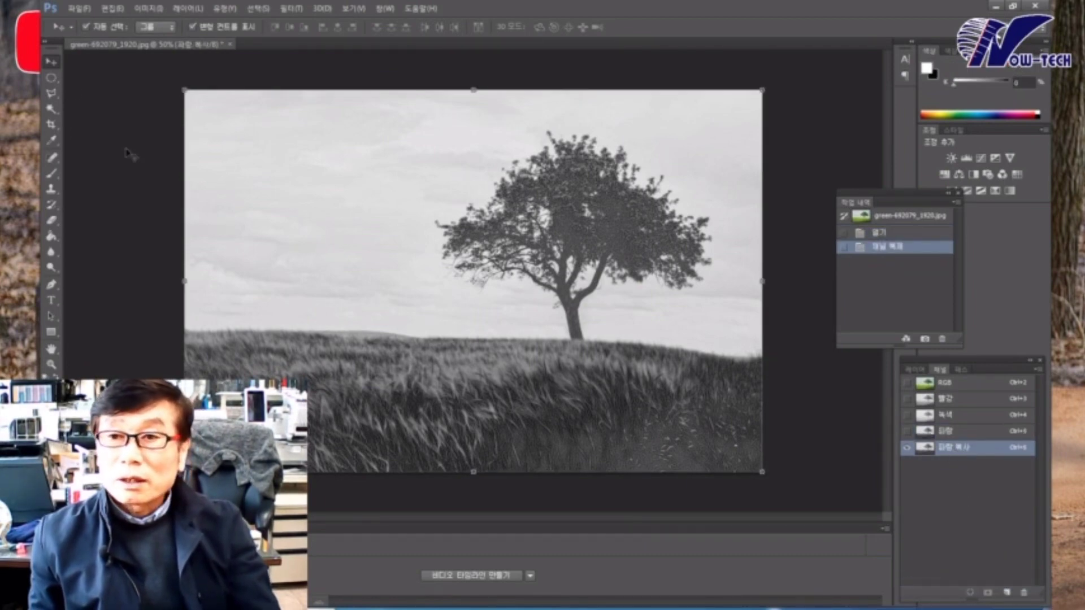
Apply Levels to the blue channel copy with a white input level of 169 and darkened midtones, turning the tree and grass nearly black
click(148, 9)
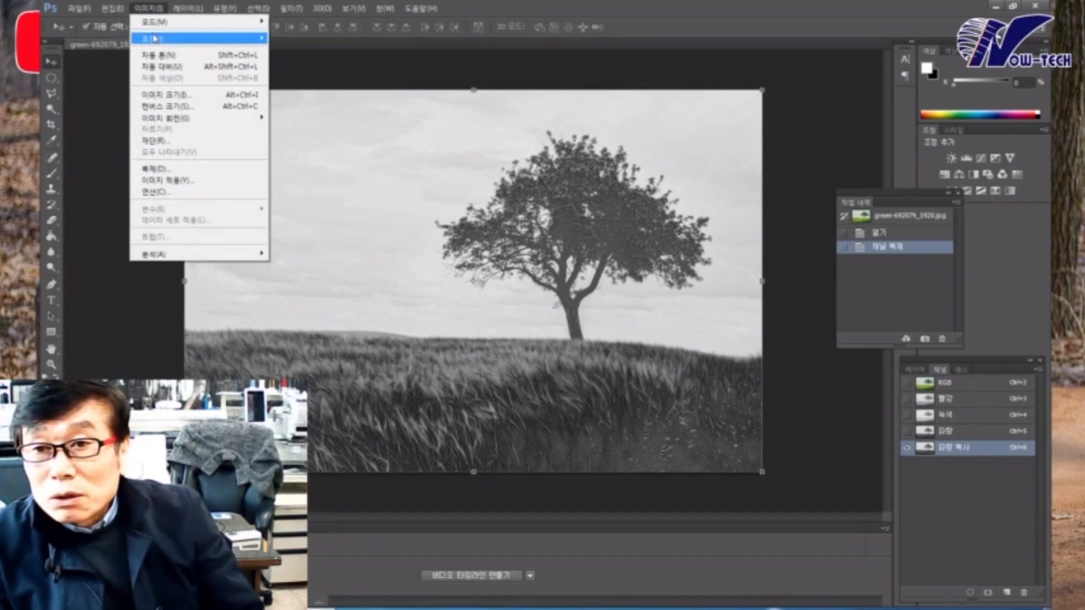
mouse_move(154, 38)
click(290, 50)
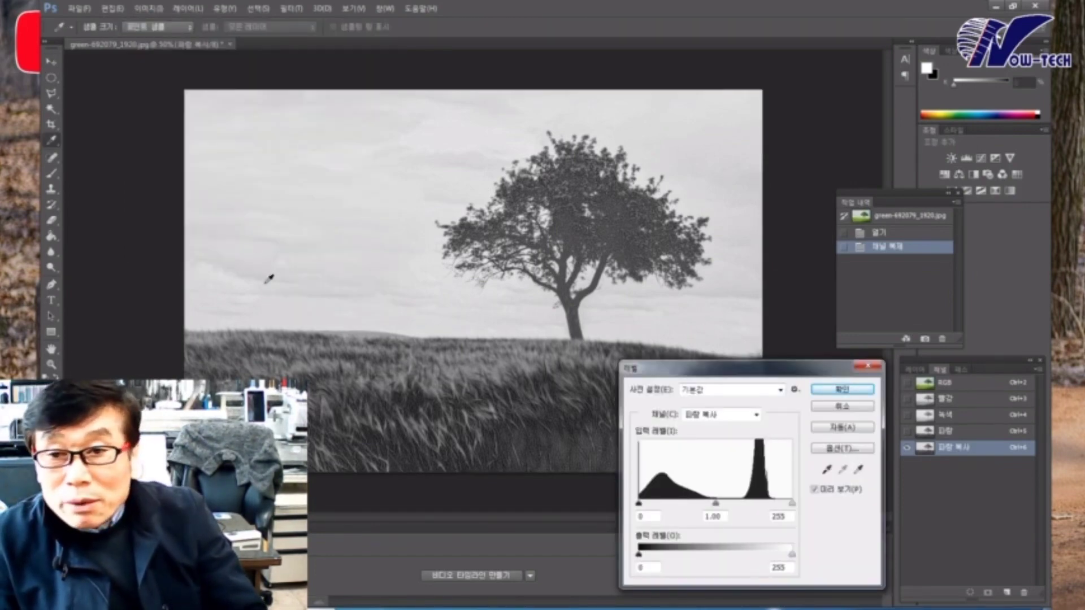
drag(780, 371, 787, 376)
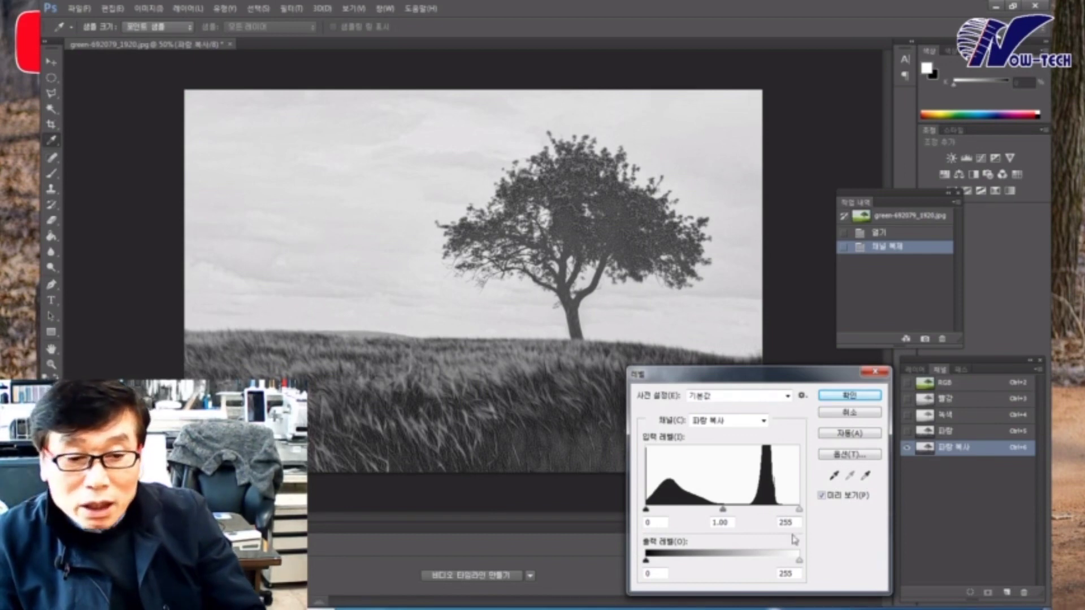
drag(800, 512, 748, 502)
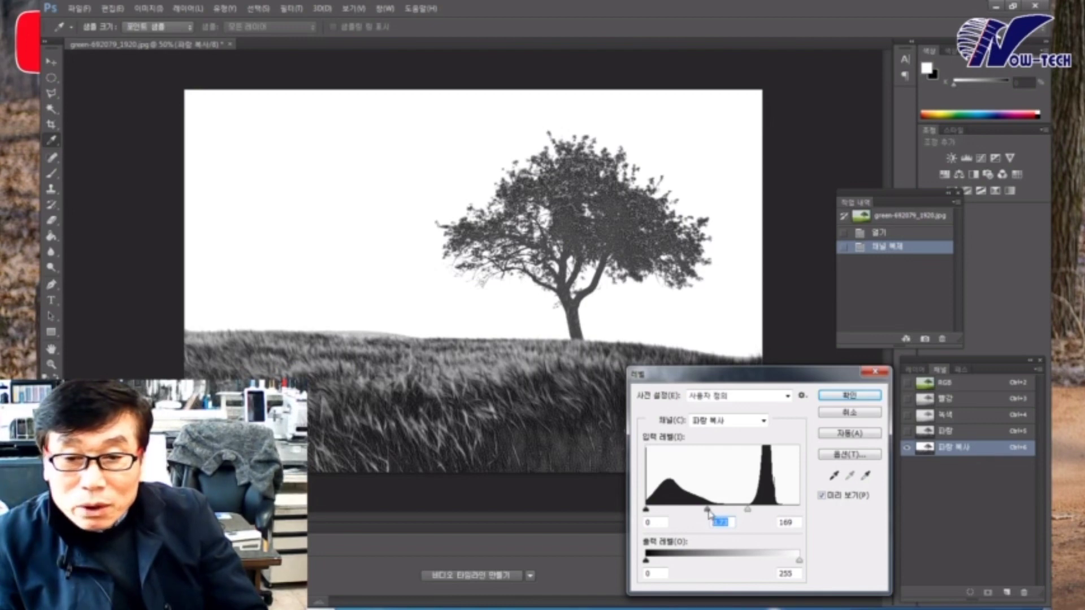
drag(708, 510, 733, 512)
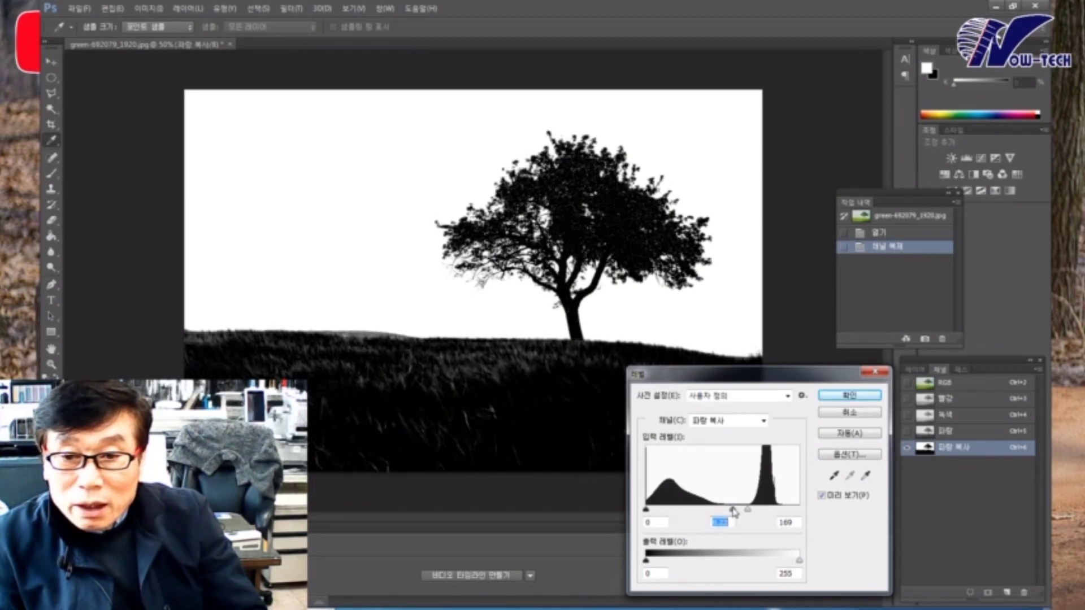
click(849, 395)
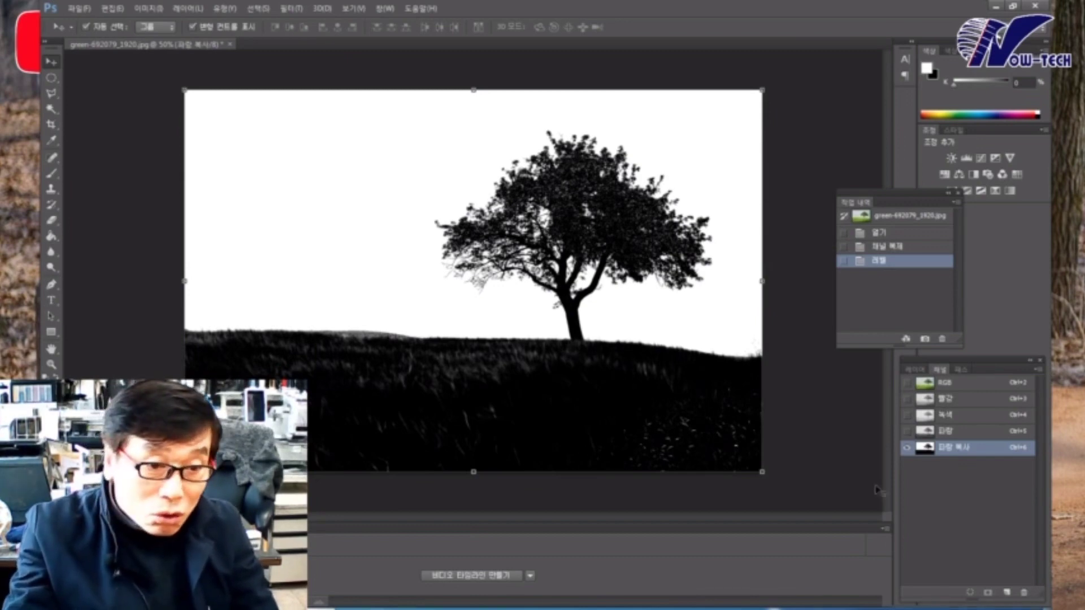
Load the blue channel copy as a selection, invert it to cover the tree and grass, and return to the RGB composite
ctrl+click(928, 452)
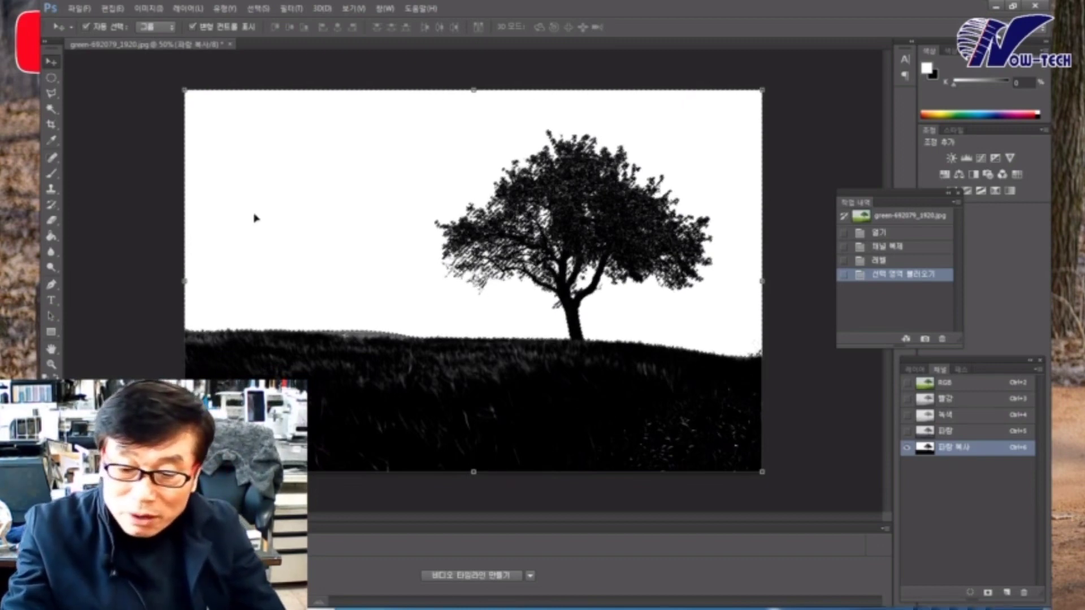
key(ctrl+shift+i)
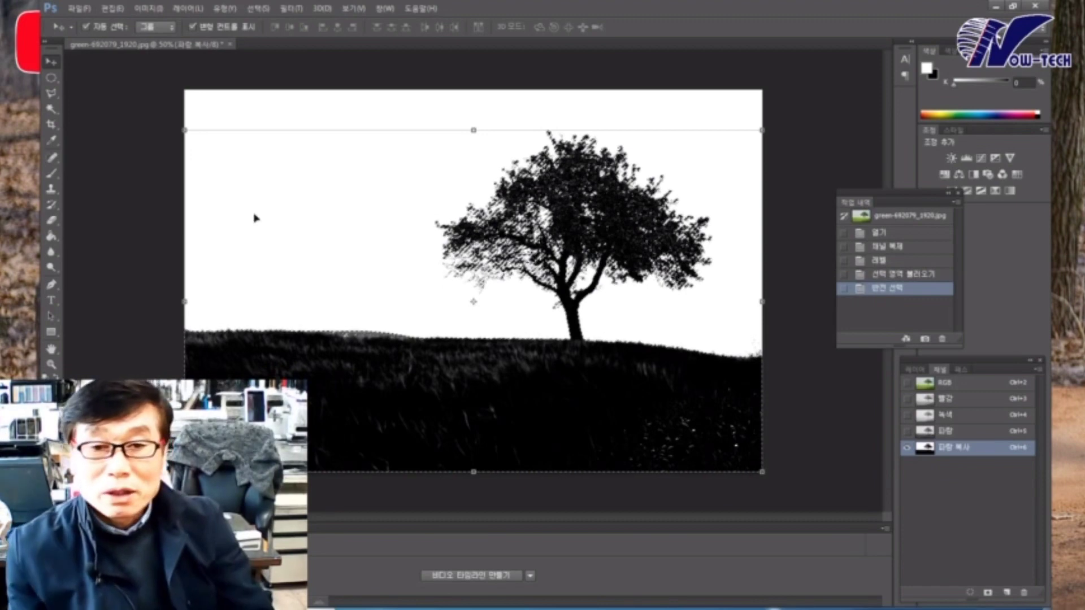
click(962, 384)
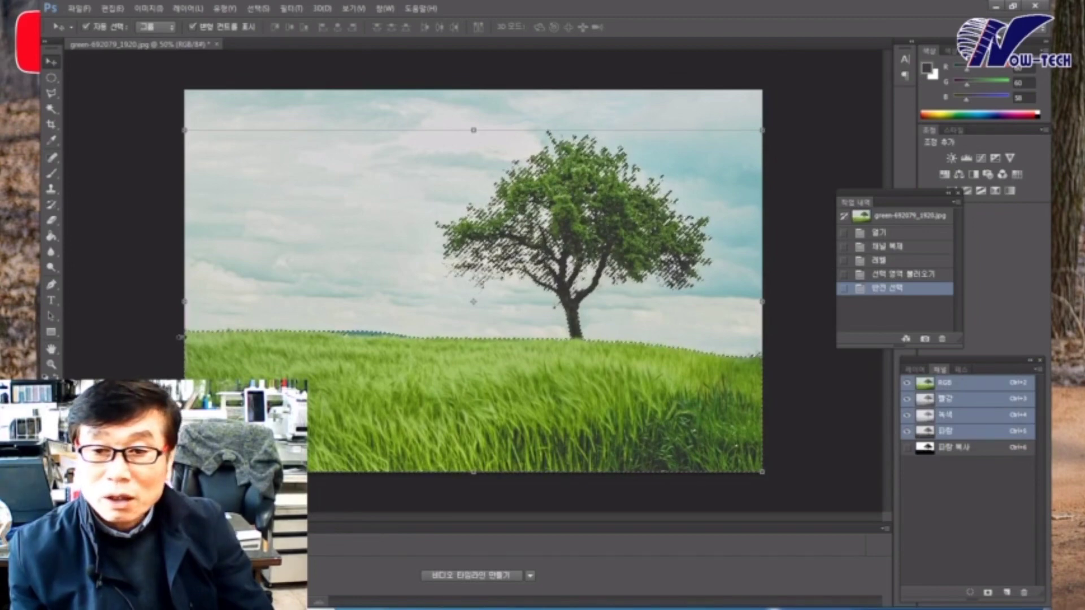
Copy the selected tree and grass to a new layer and hide the Background layer
click(915, 371)
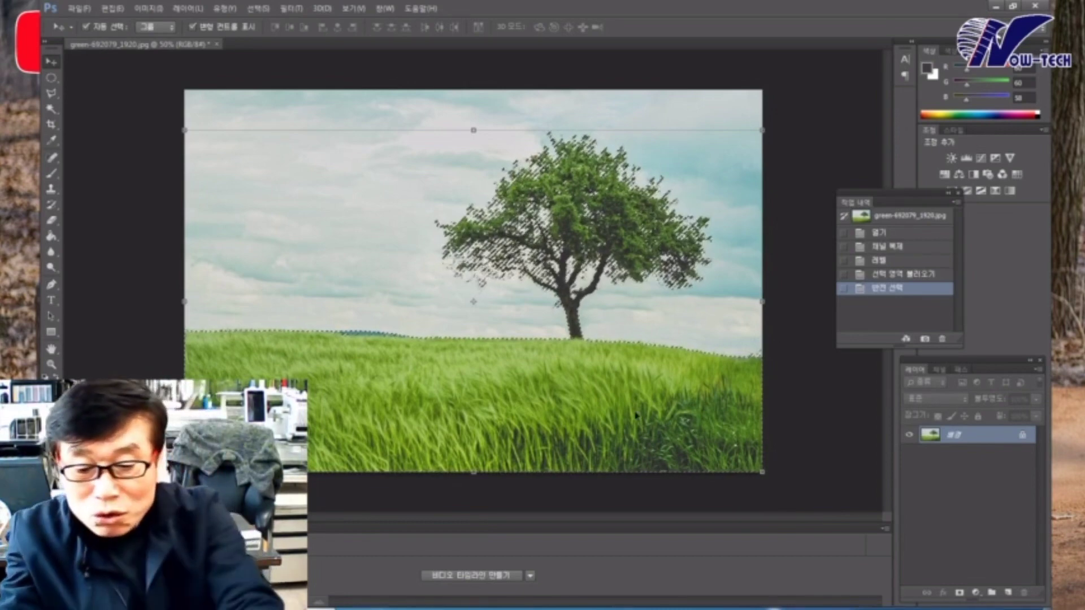
key(ctrl+j)
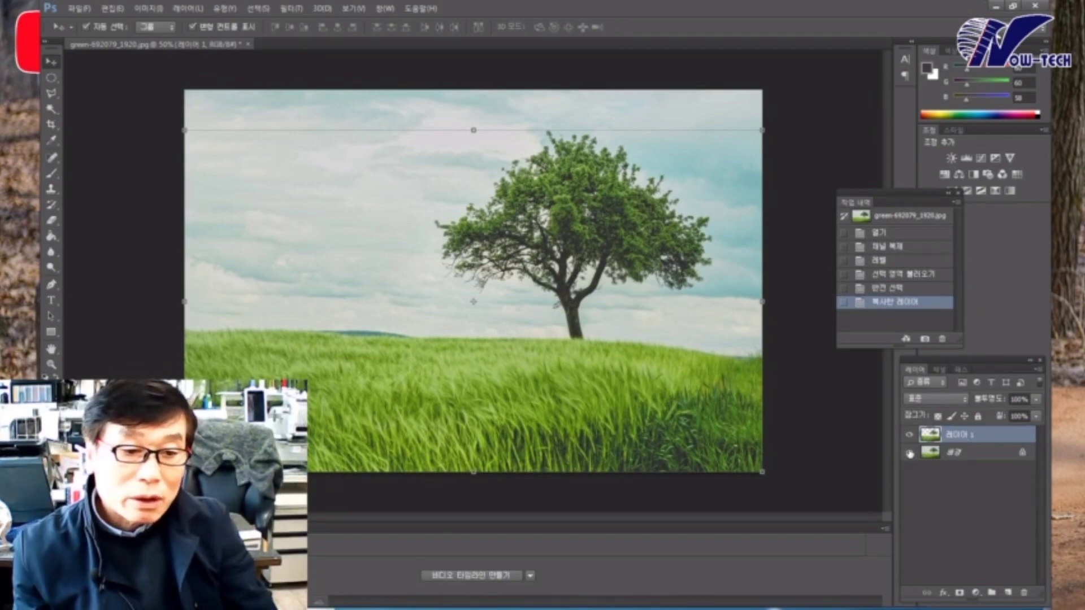
click(909, 453)
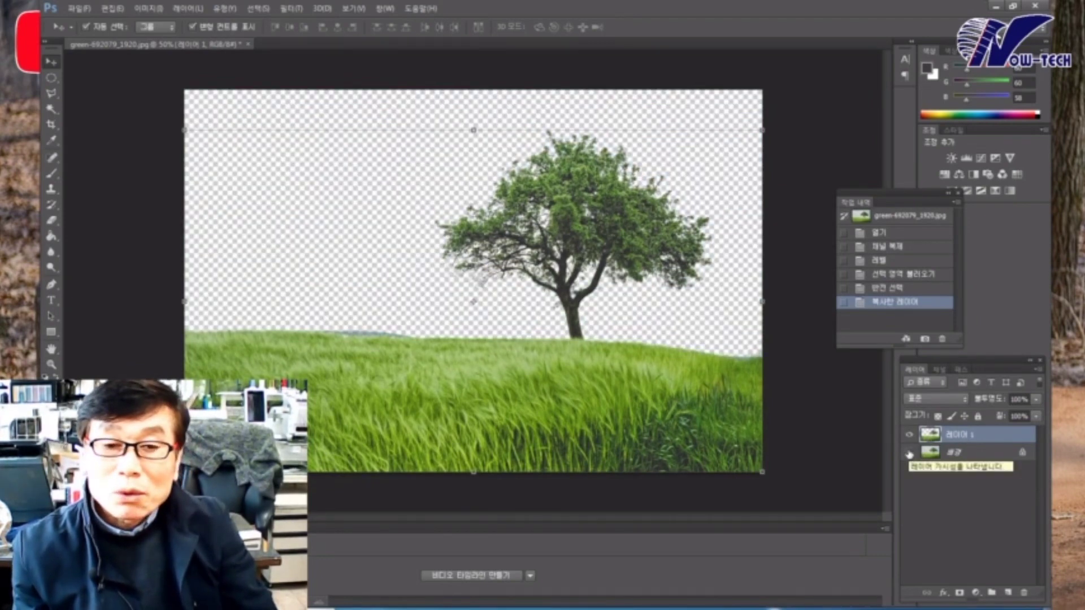
click(909, 453)
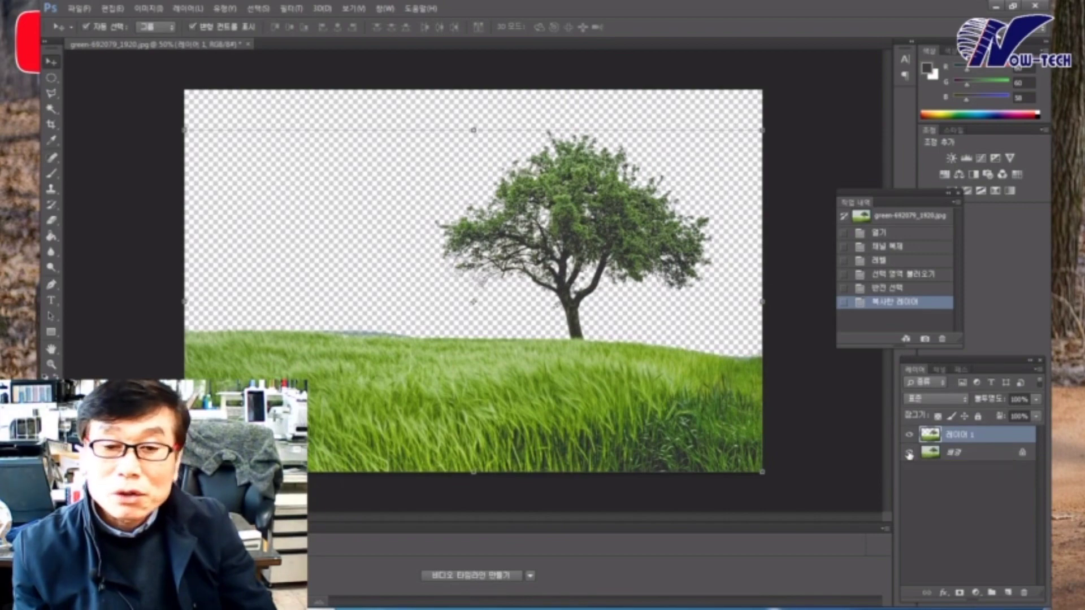
click(909, 453)
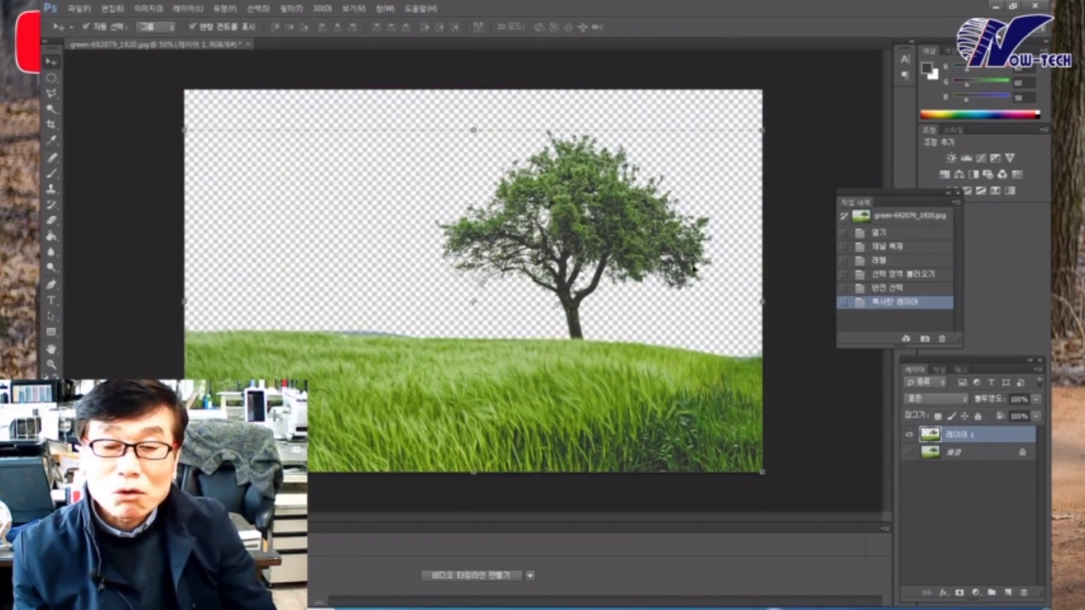
Open the sunset field image landscape-2211587_1920.jpg
click(79, 8)
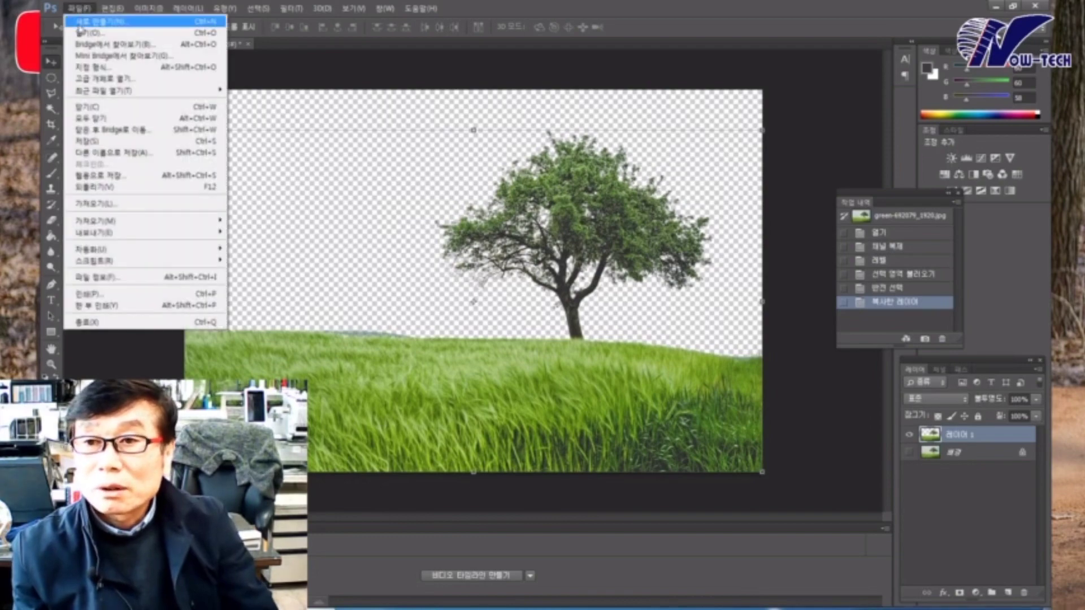
click(83, 34)
double_click(474, 161)
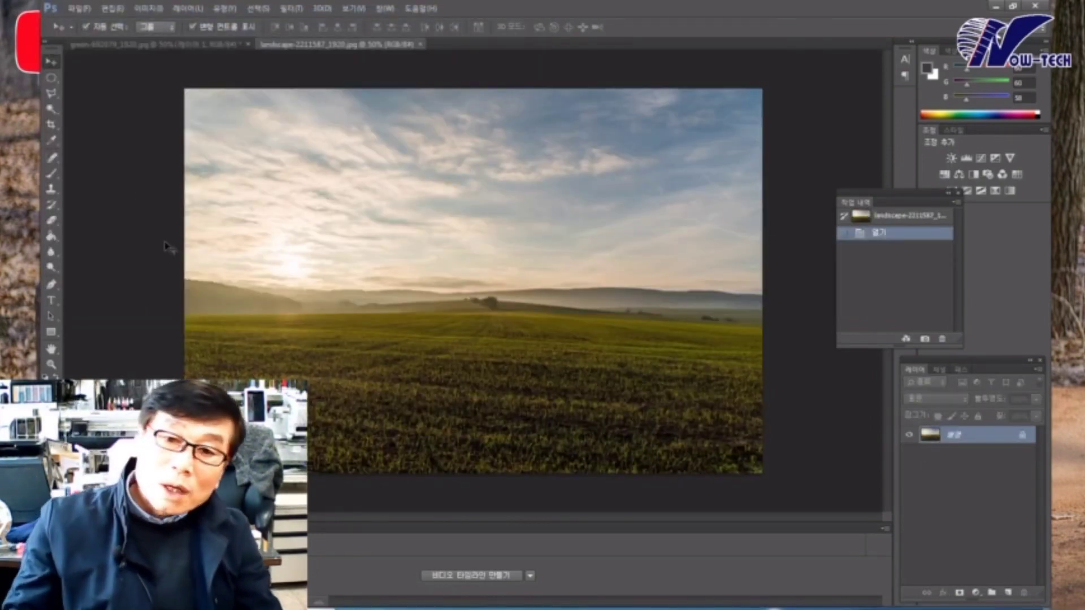
Copy the entire landscape image and paste it into the tree document between the cut-out layer and the Background
key(ctrl+a)
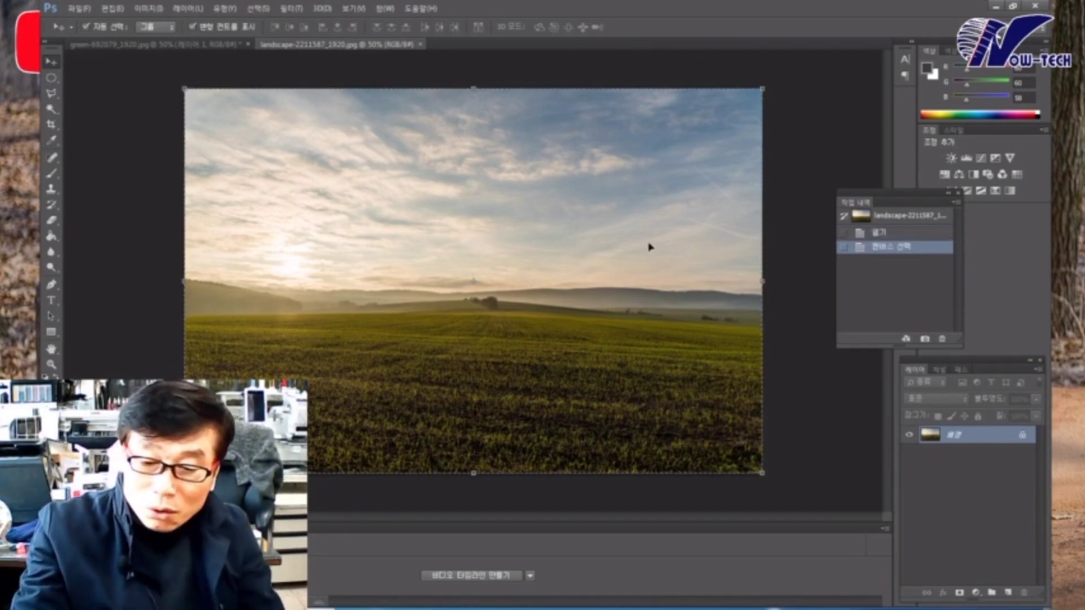
click(226, 44)
click(961, 452)
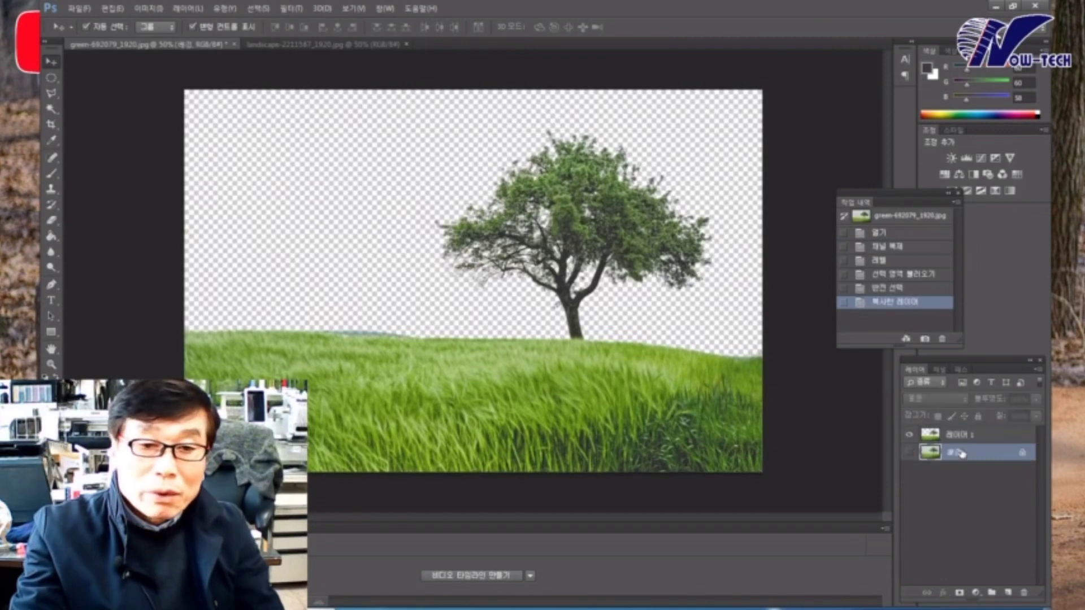
key(ctrl+v)
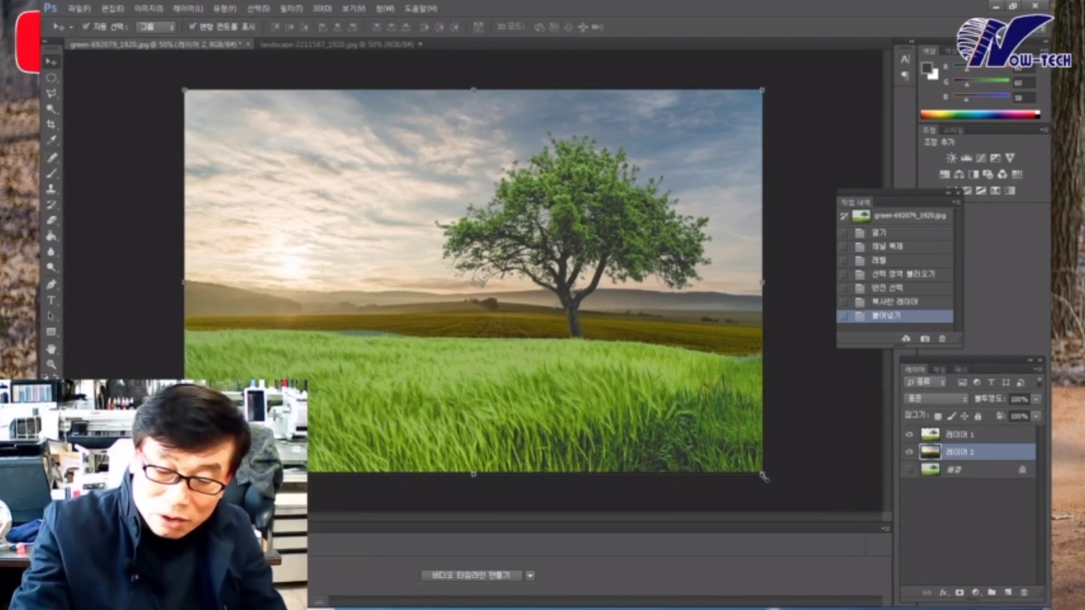
Scale the pasted landscape layer to about 140% and position it so its sky fills the area behind the tree
drag(764, 478, 1017, 596)
drag(715, 305, 639, 302)
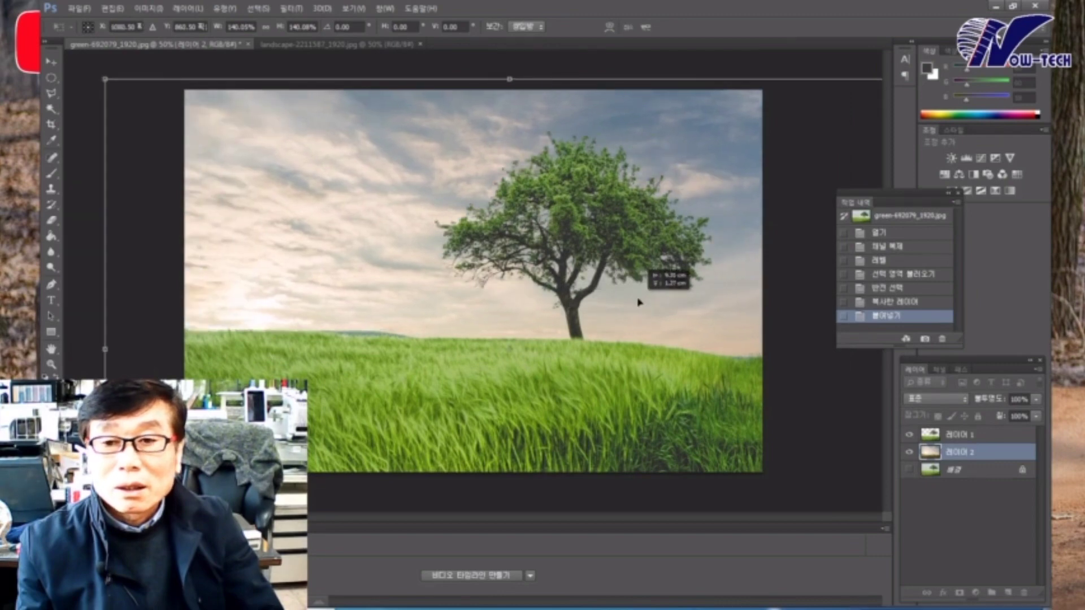
key(Return)
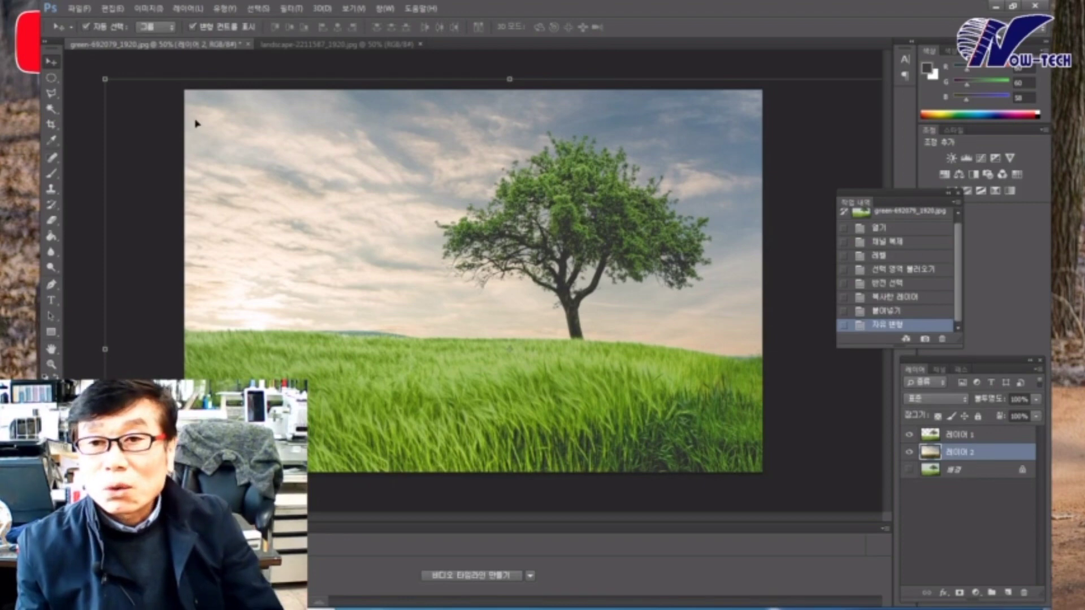
Close both the tree composite and the landscape image without saving
click(247, 44)
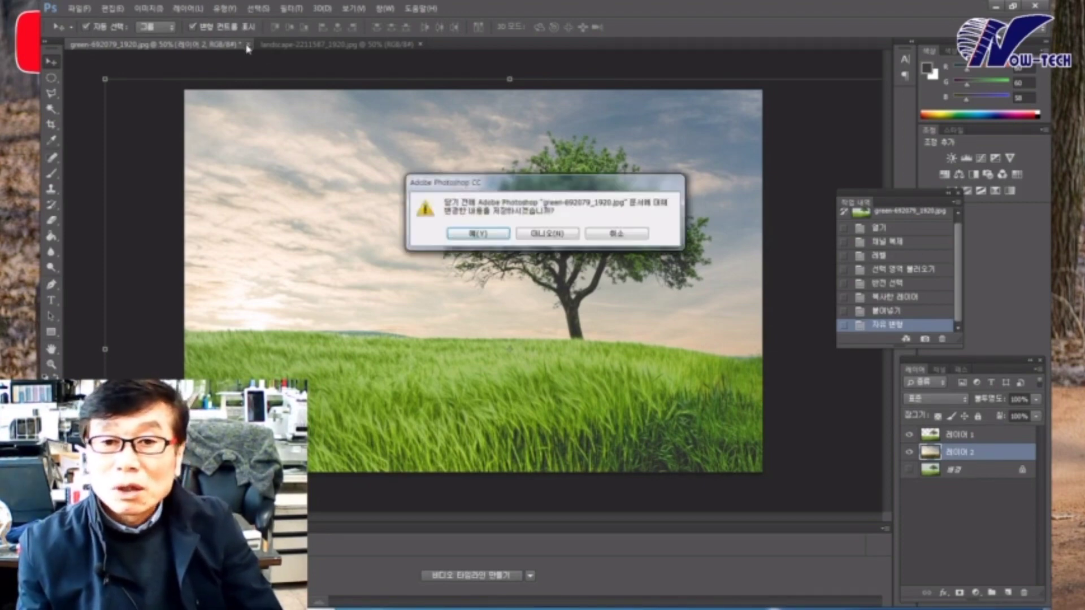
click(554, 237)
click(230, 44)
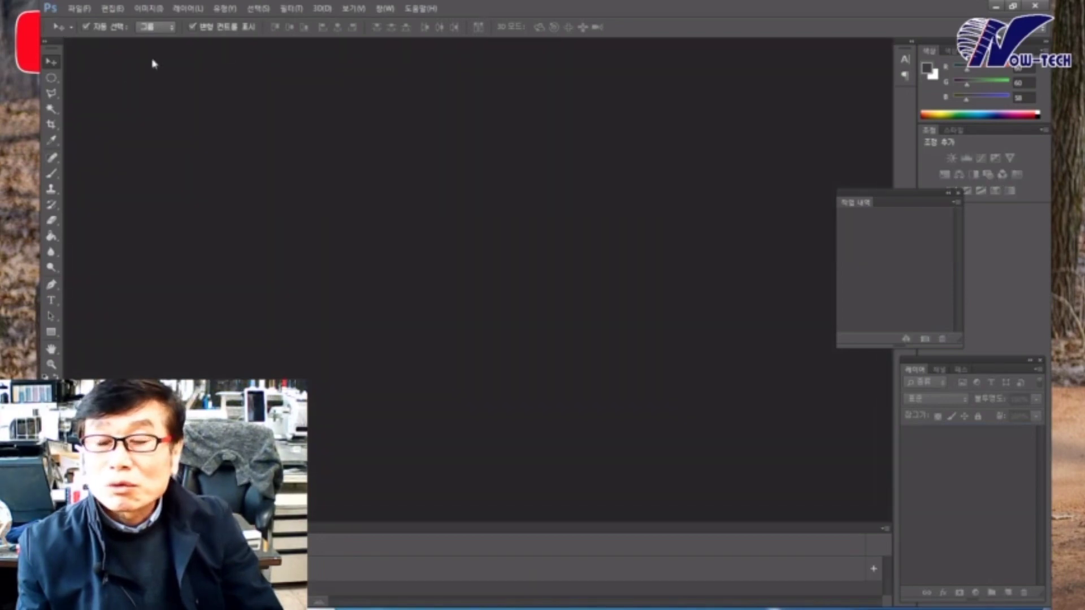
Open green-692079_1920.jpg again and duplicate its Background layer, hiding the original
click(78, 9)
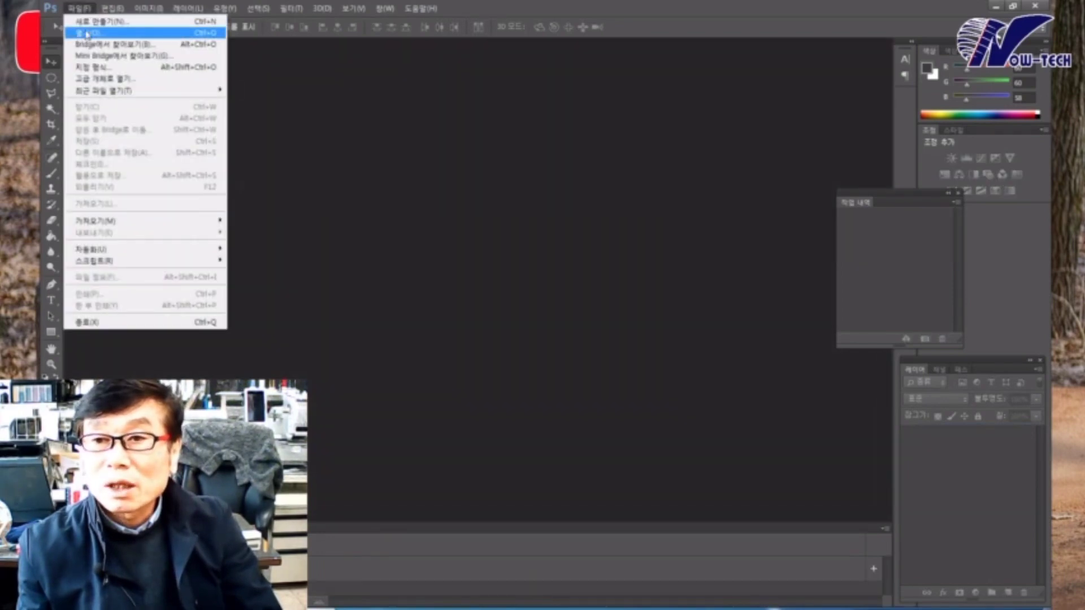
click(84, 32)
click(170, 118)
double_click(169, 118)
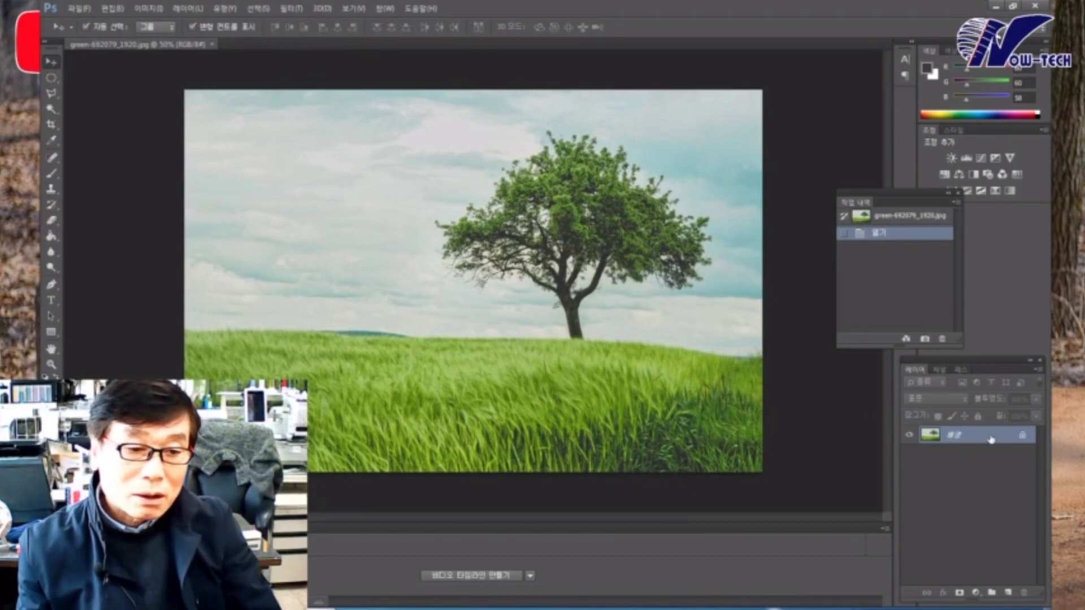
drag(1000, 435, 1011, 595)
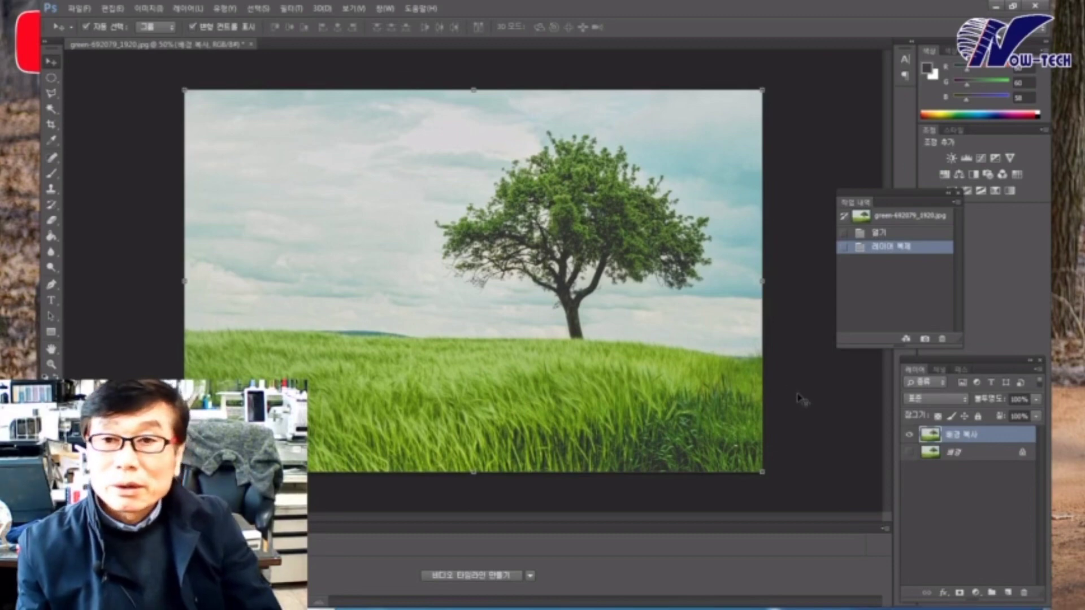
Select the sky using Color Range with sampled colors and Fuzziness 0, and cut it from the duplicated layer
click(256, 9)
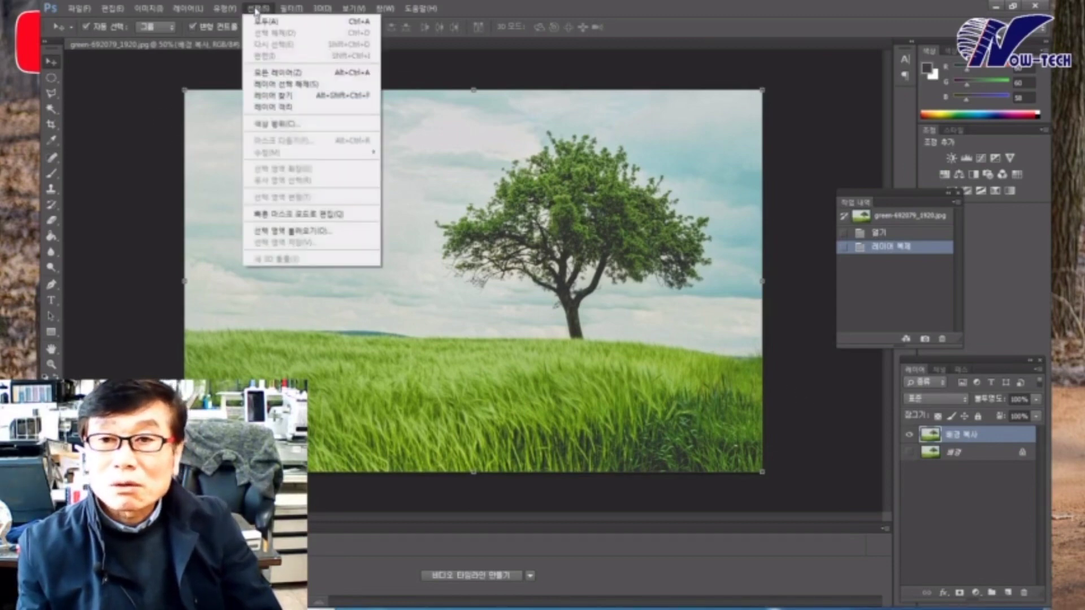
click(276, 125)
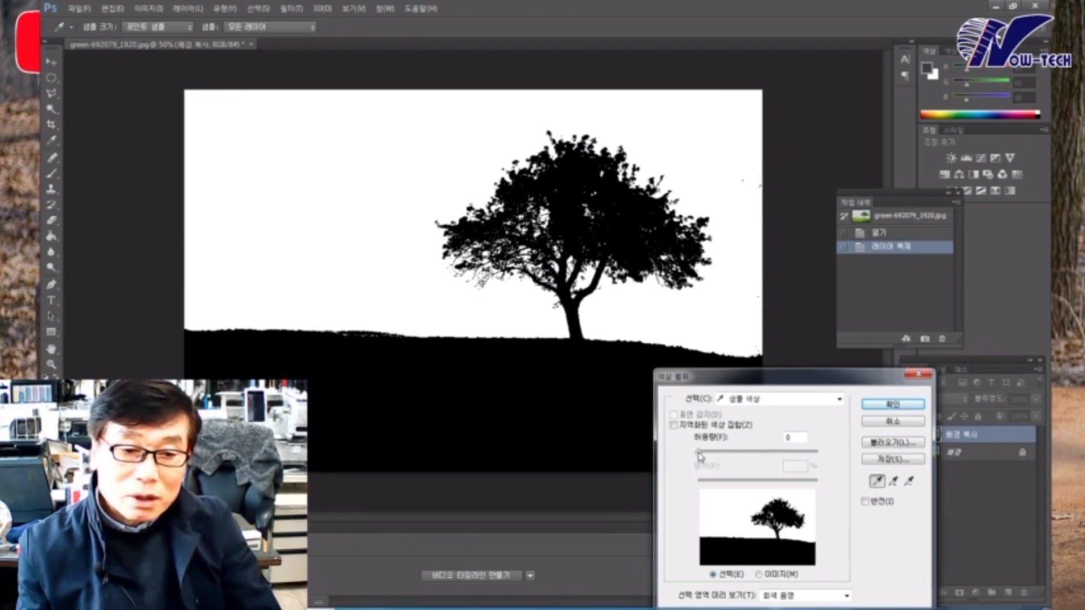
drag(699, 453, 742, 460)
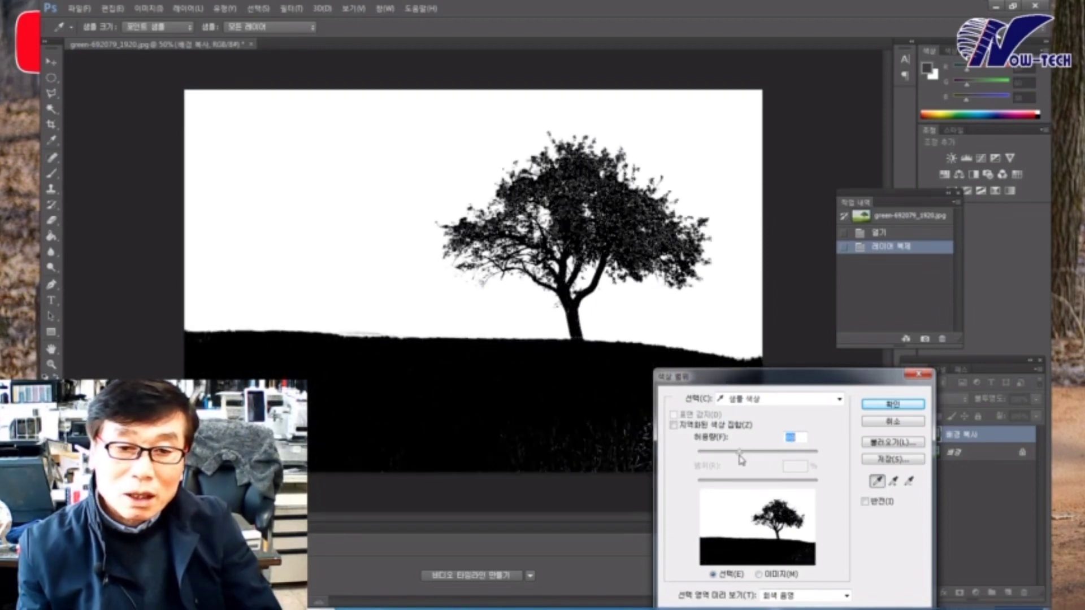
drag(741, 460, 687, 446)
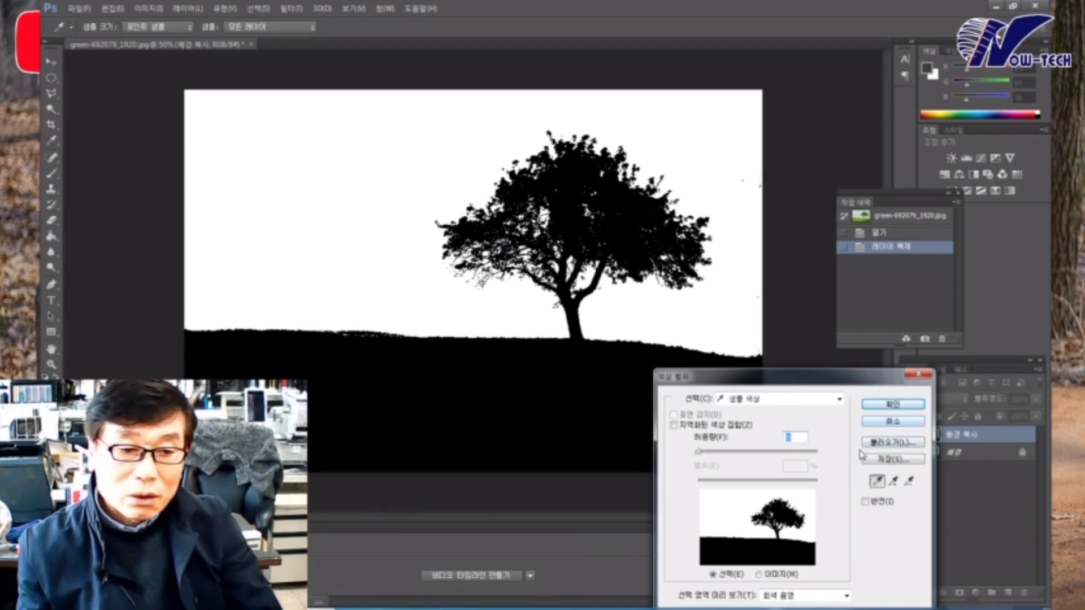
click(893, 405)
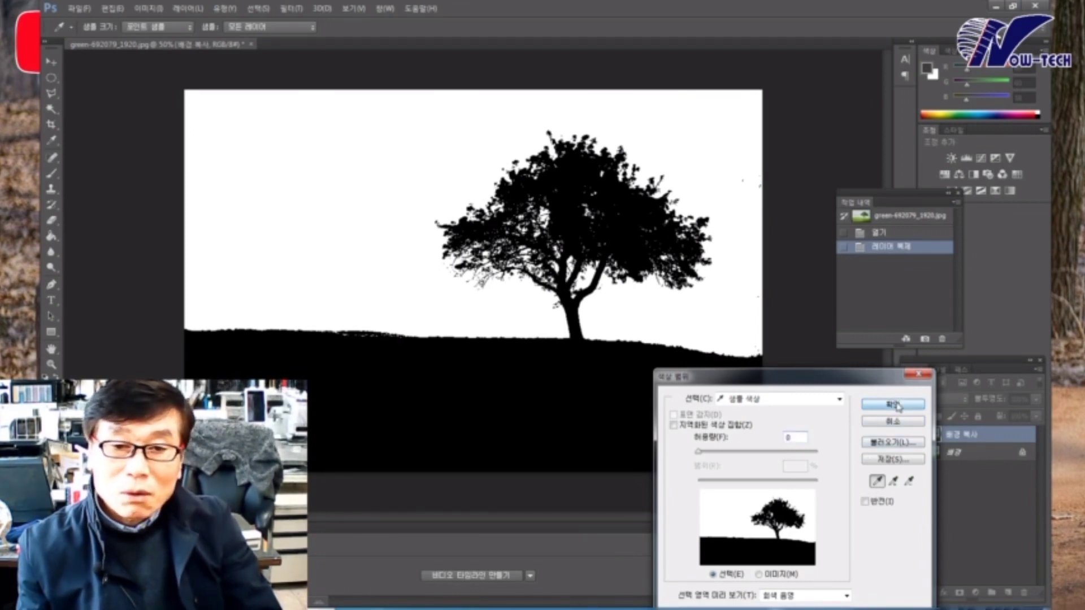
key(v)
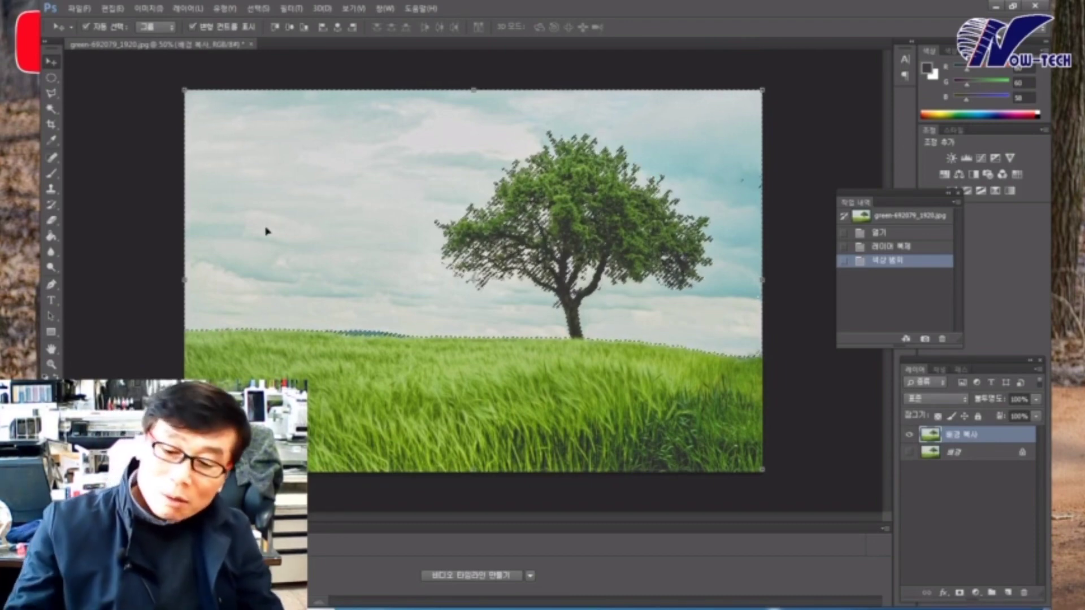
key(ctrl+x)
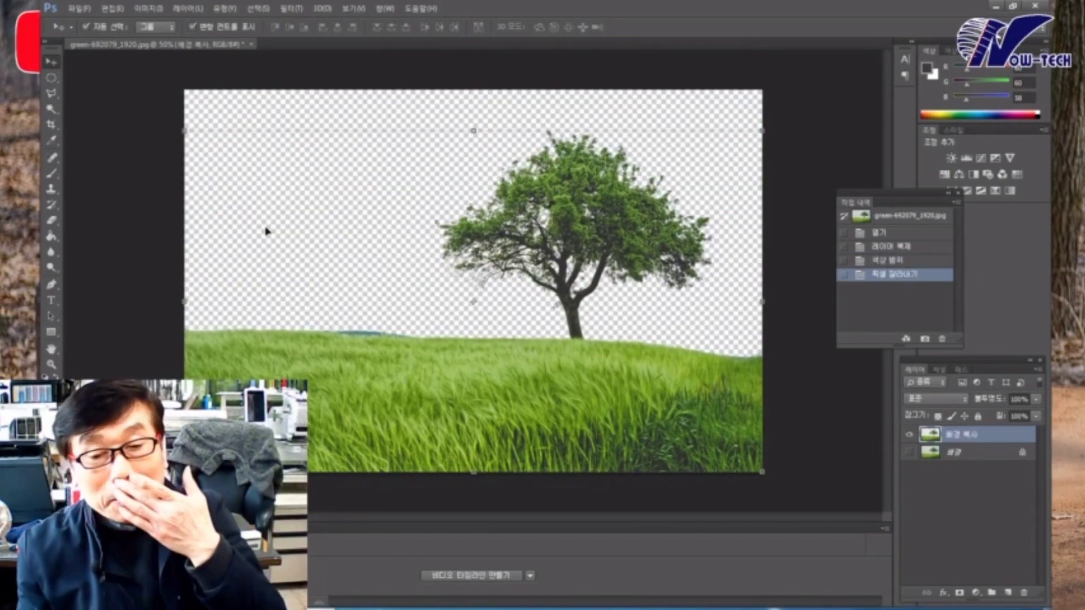
Open the landscape photo landscape-2211587_1920.jpg
click(80, 7)
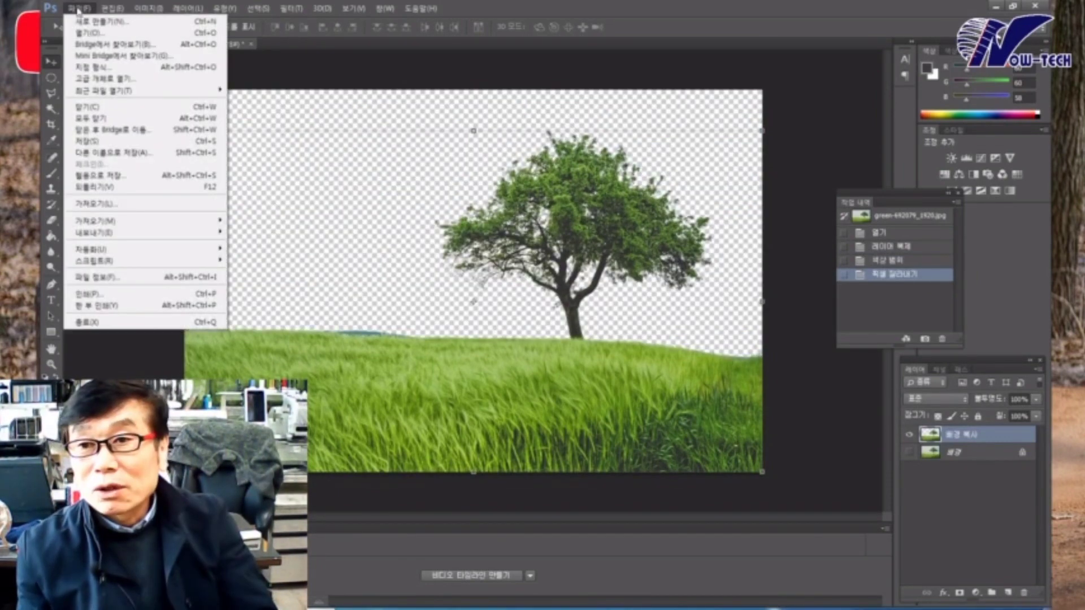
click(91, 34)
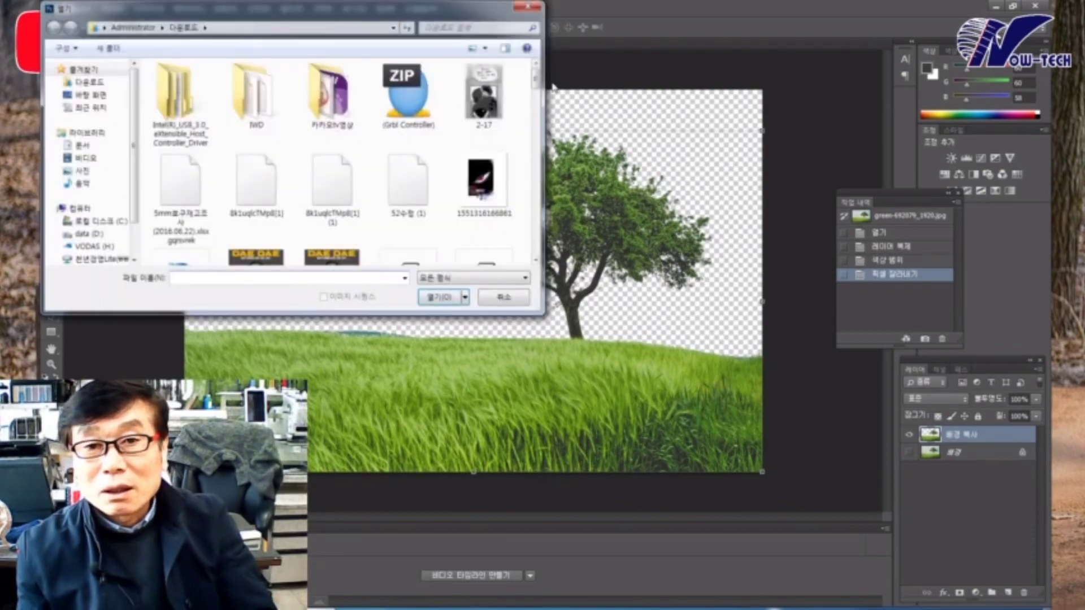
drag(537, 78, 533, 121)
double_click(484, 90)
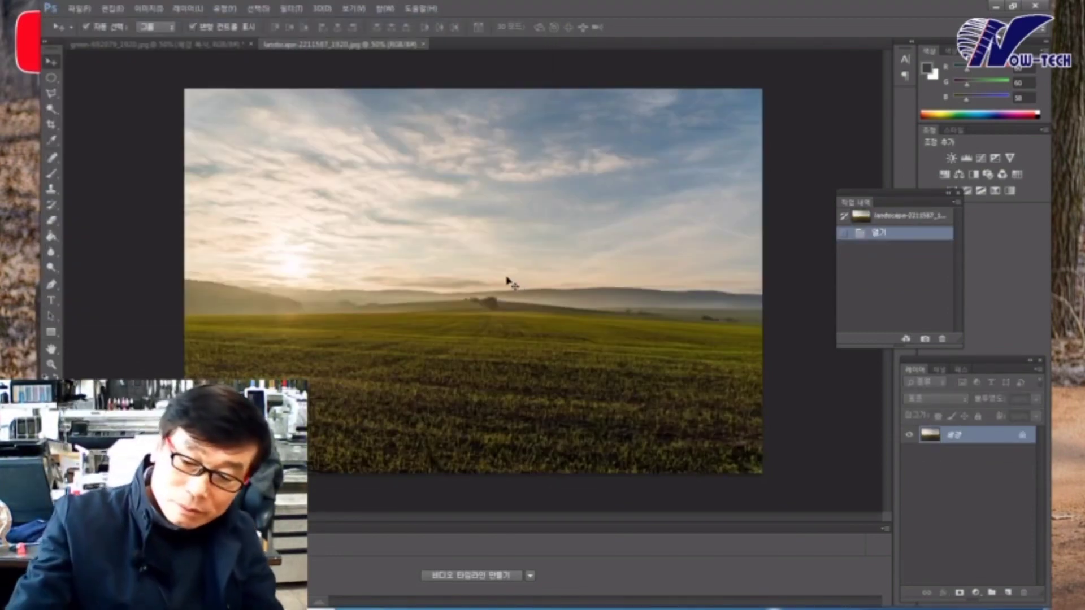
Copy the entire landscape image and paste it into the tree document between the cut-out layer and the Background
key(ctrl+a)
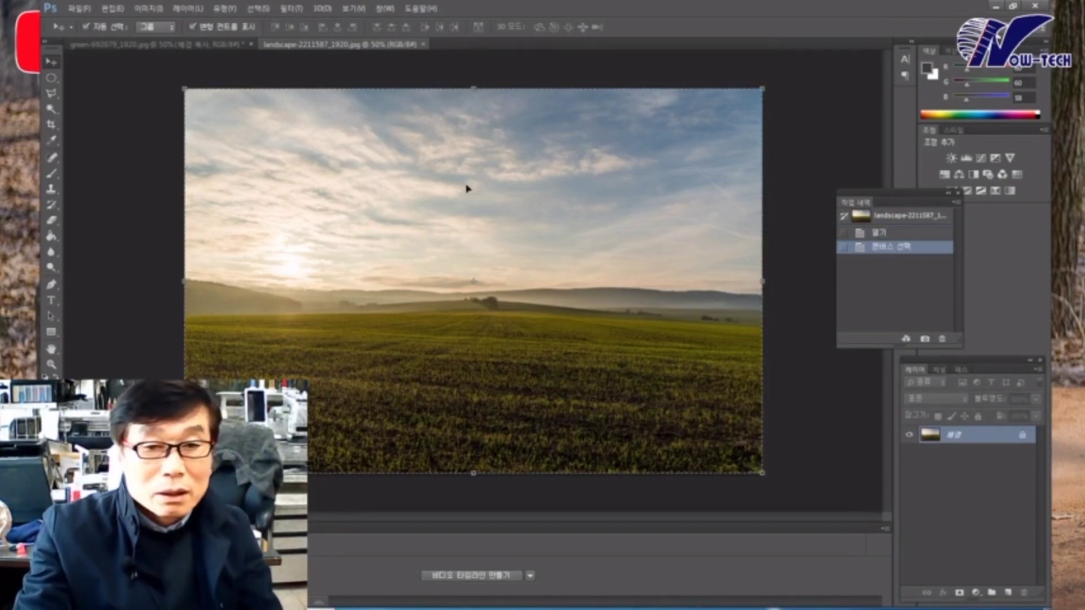
click(190, 45)
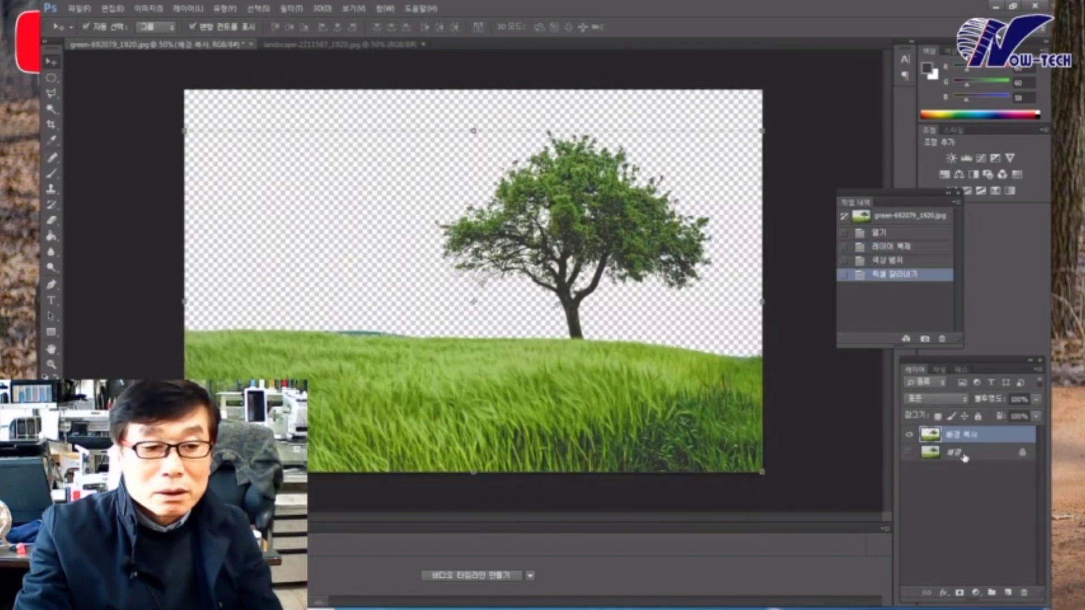
click(965, 455)
key(ctrl+v)
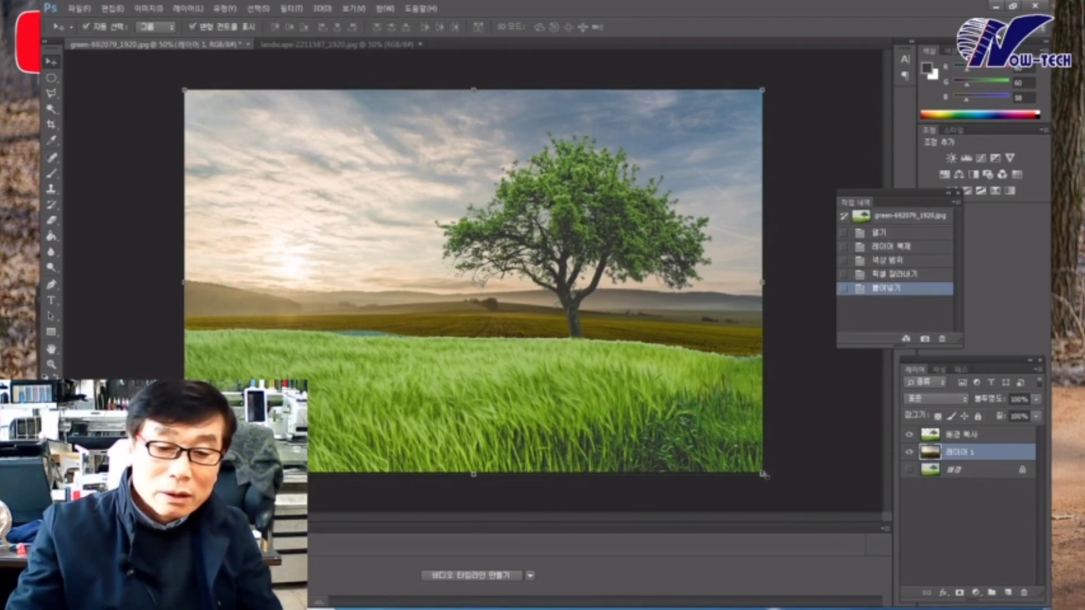
Scale the pasted landscape to about 143%, position its sky behind the tree, and make the Background layer visible
drag(764, 475, 1006, 607)
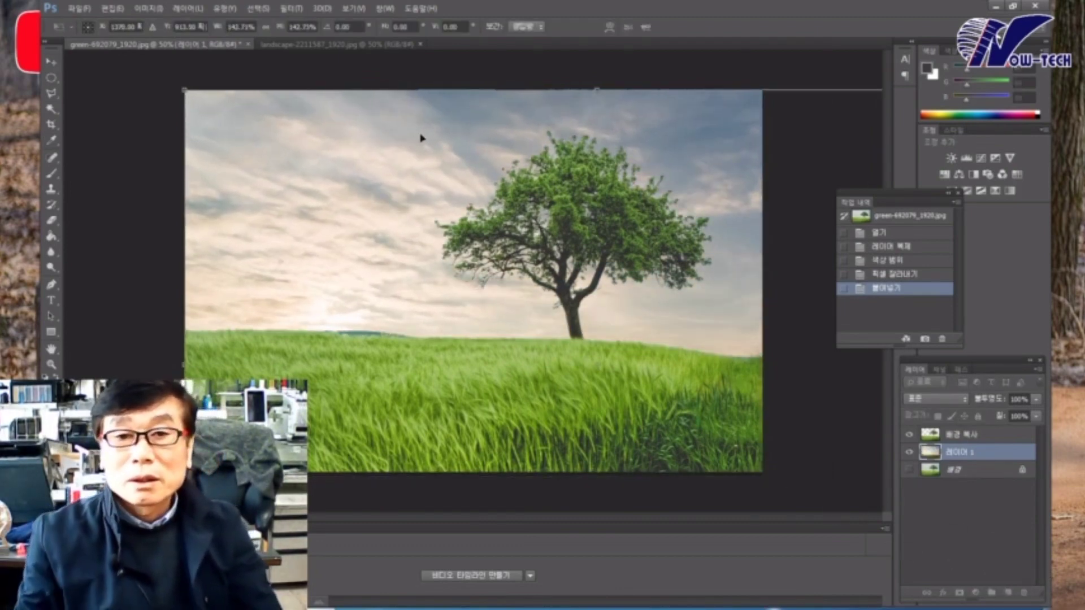
key(Return)
click(909, 453)
click(909, 452)
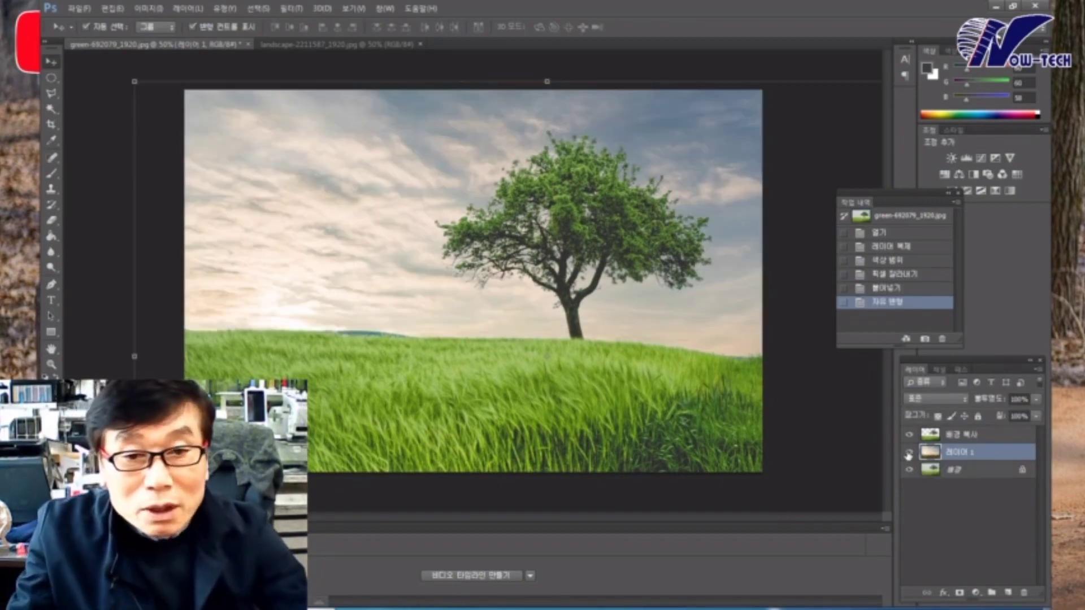
Examine the cut-out edges of the tree's leaves and branches against the new sky at 200% zoom
key(ctrl+plus)
key(ctrl+plus)
key(ctrl+plus)
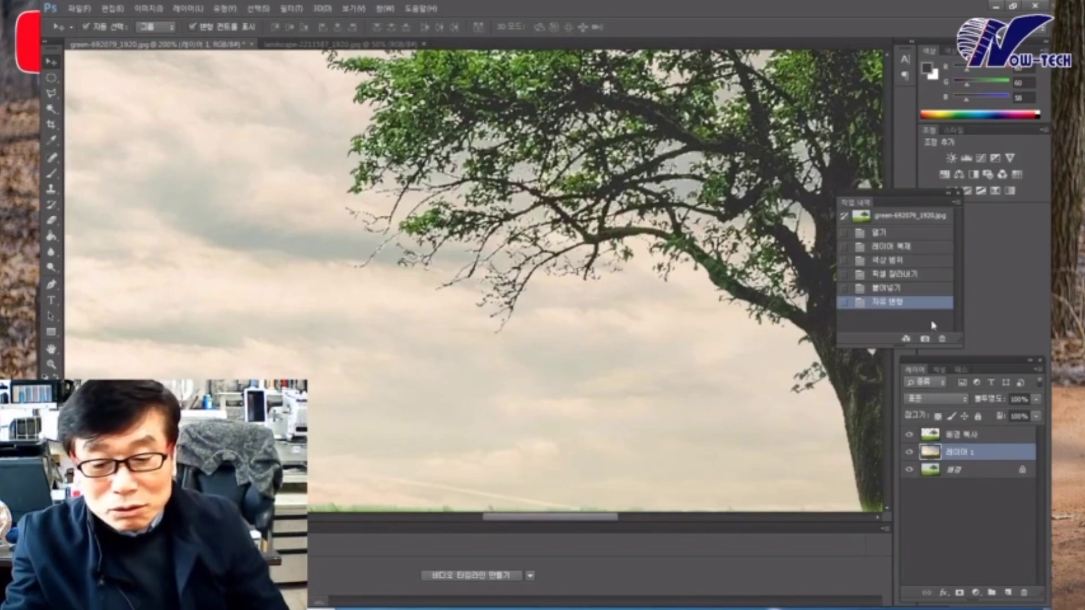
scroll(473, 281, right, 5)
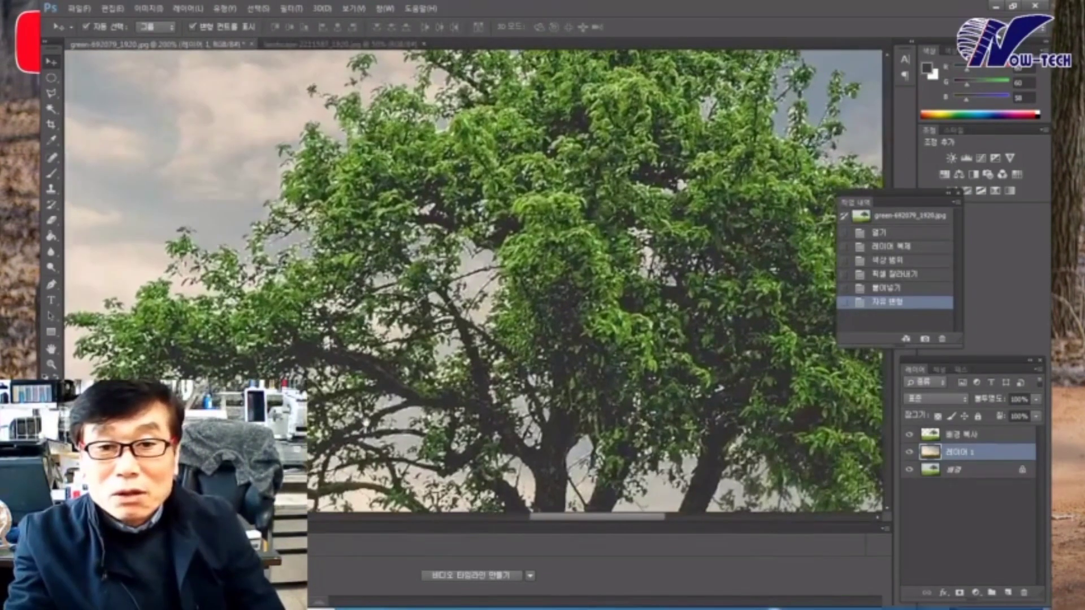
scroll(474, 281, left, 3)
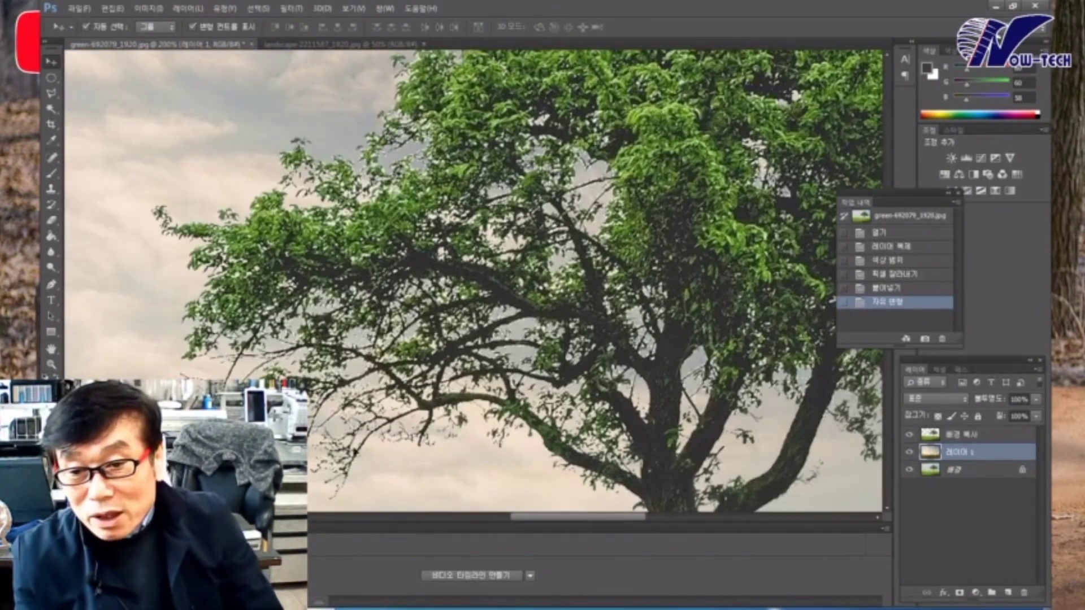